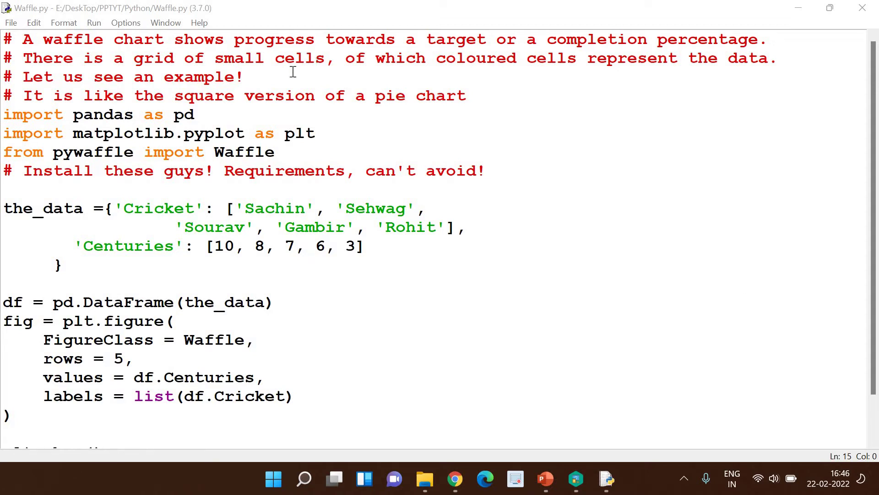
Highlight the imports: pandas as pd, matplotlib as plt, and Waffle from pywaffle.
double_click(103, 115)
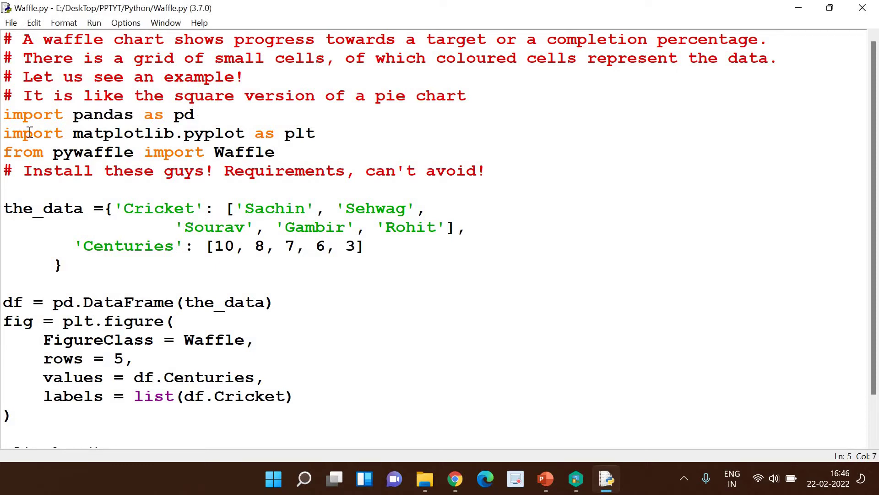
double_click(185, 114)
double_click(32, 134)
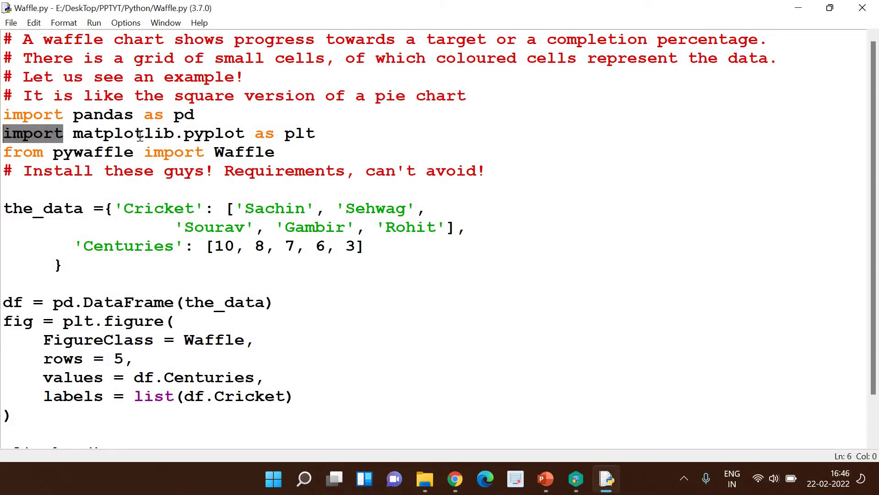
double_click(124, 134)
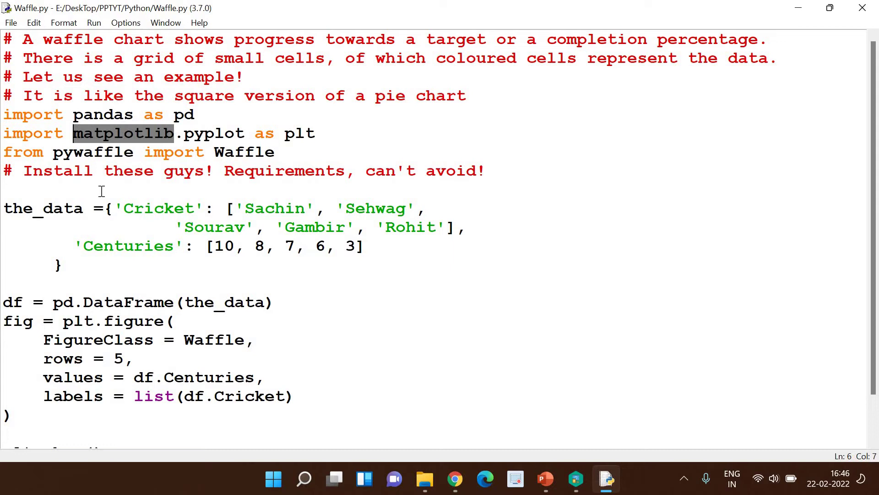
double_click(300, 133)
left_click(83, 152)
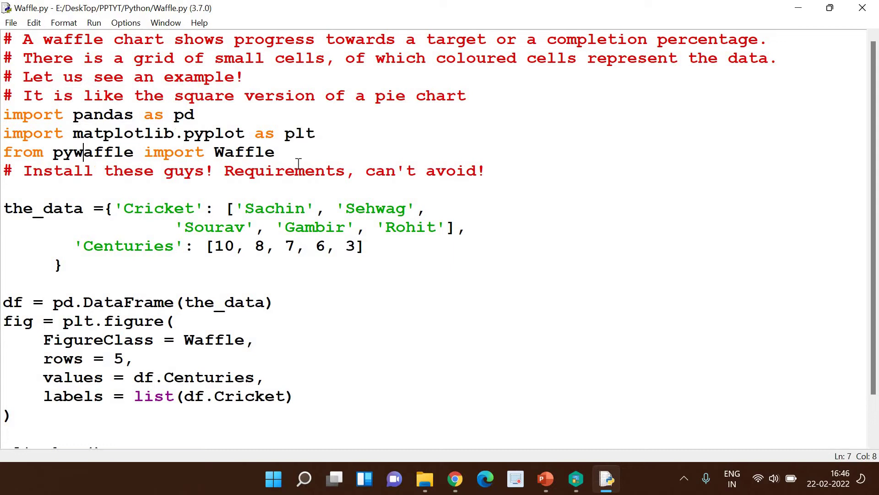
double_click(251, 152)
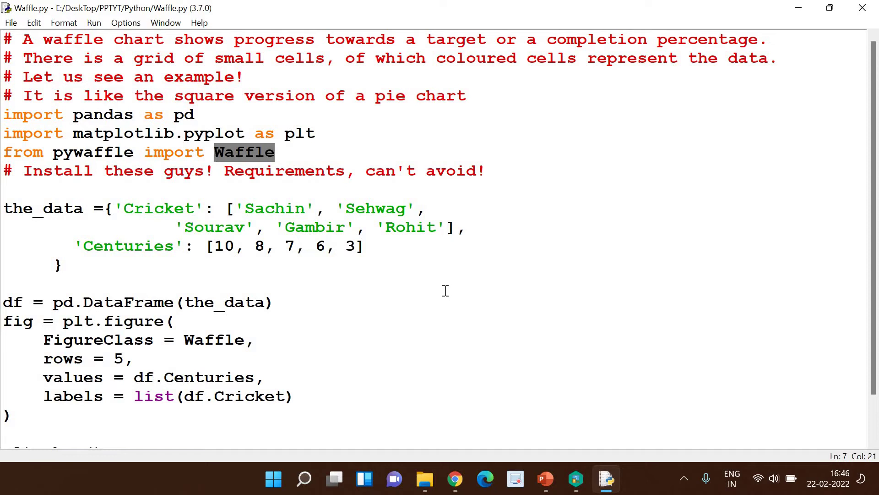
Highlight the_data dictionary's Cricket names (Sachin, Sehwag) and Centuries values such as 10.
double_click(65, 209)
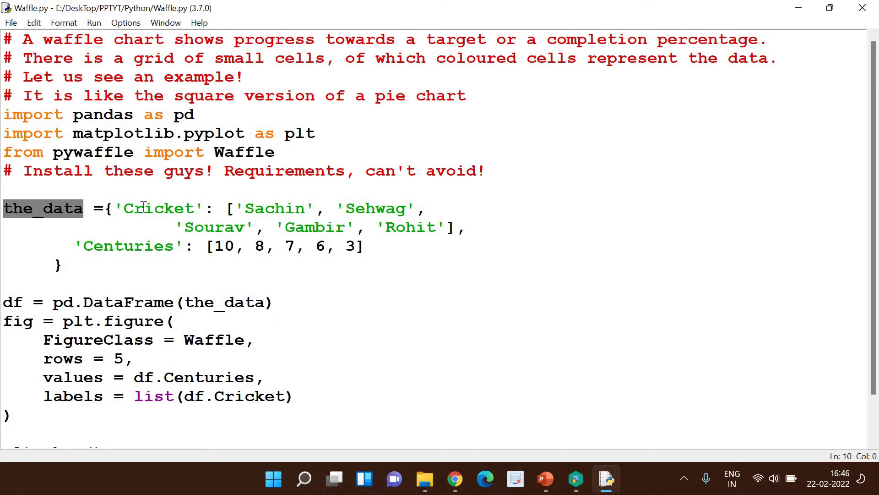
double_click(144, 208)
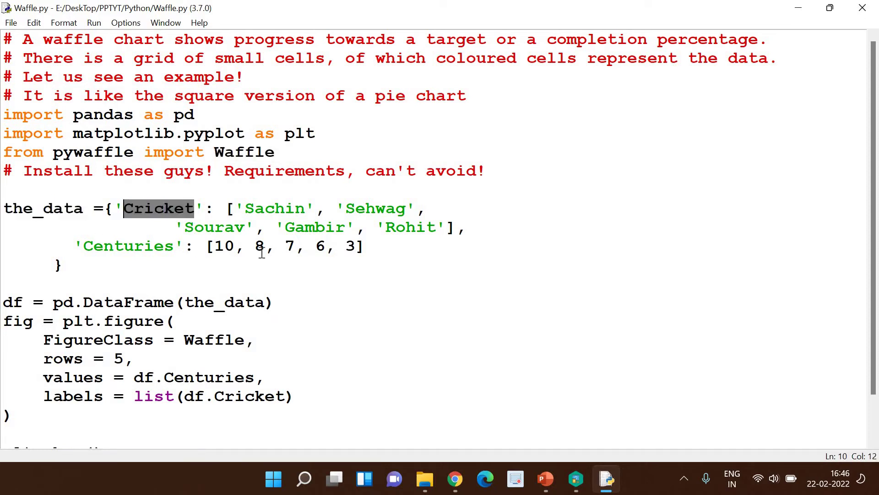
double_click(274, 210)
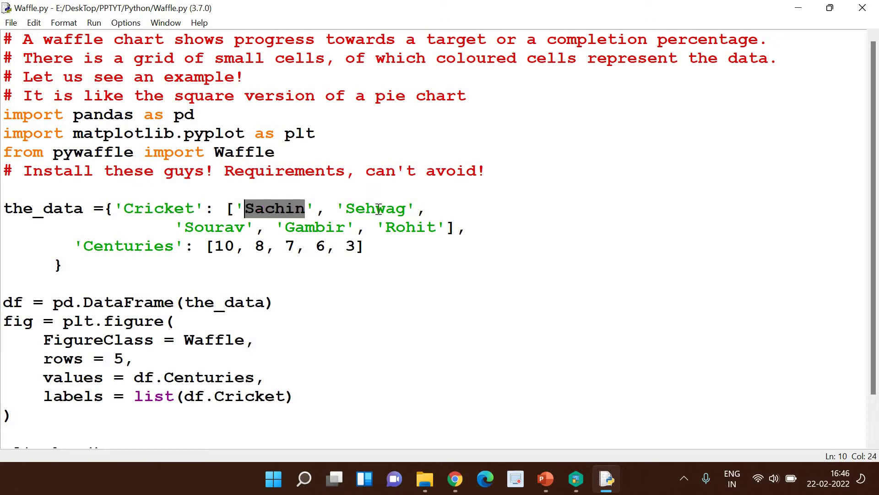
double_click(378, 209)
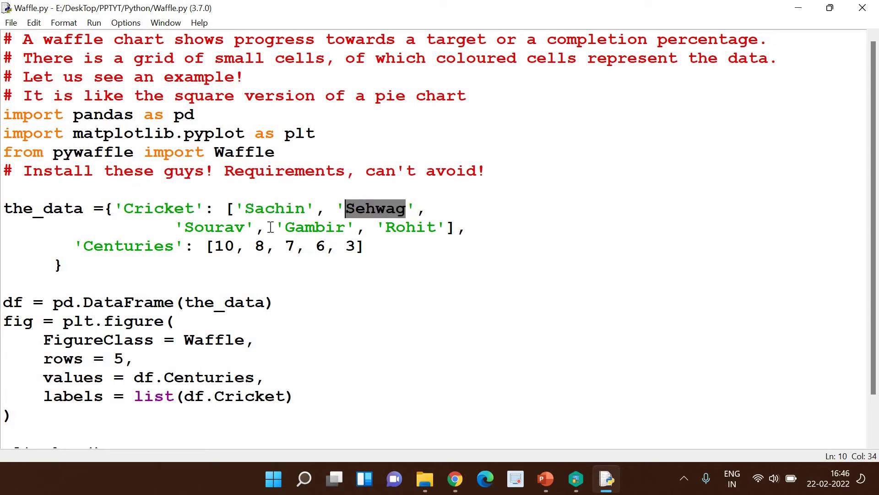
double_click(141, 249)
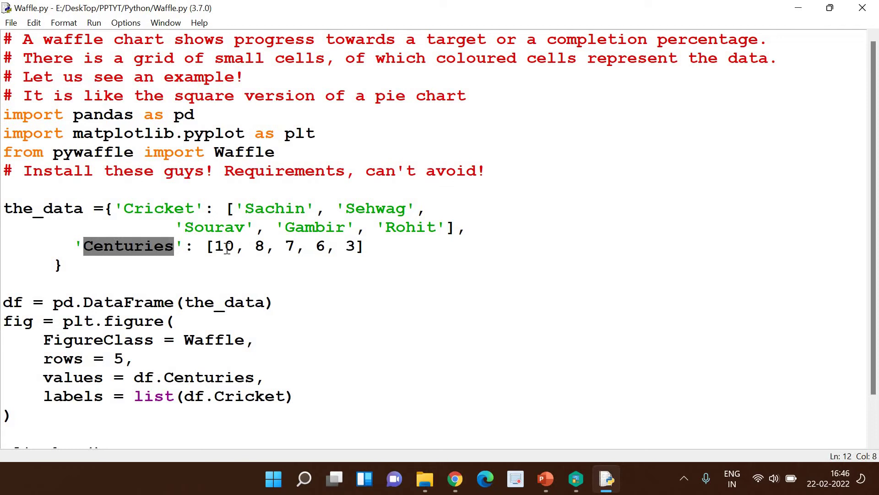
double_click(229, 250)
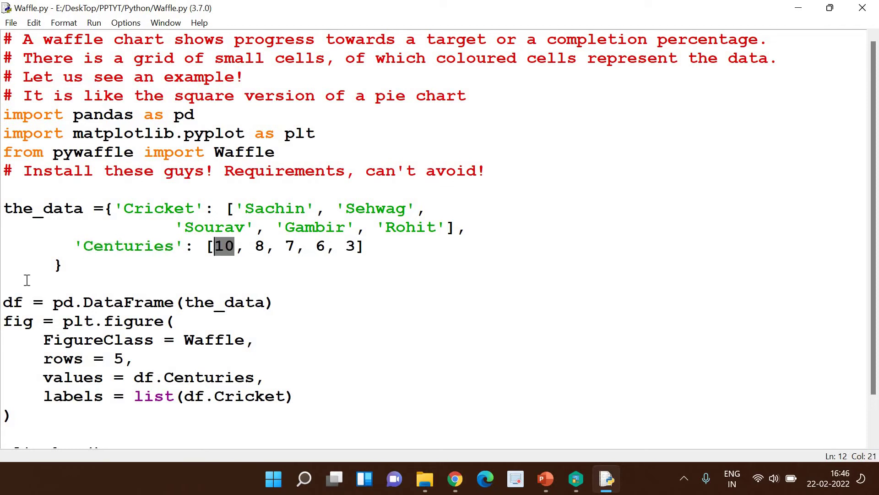
Highlight the DataFrame line that builds df from the_data with pd.DataFrame.
double_click(13, 302)
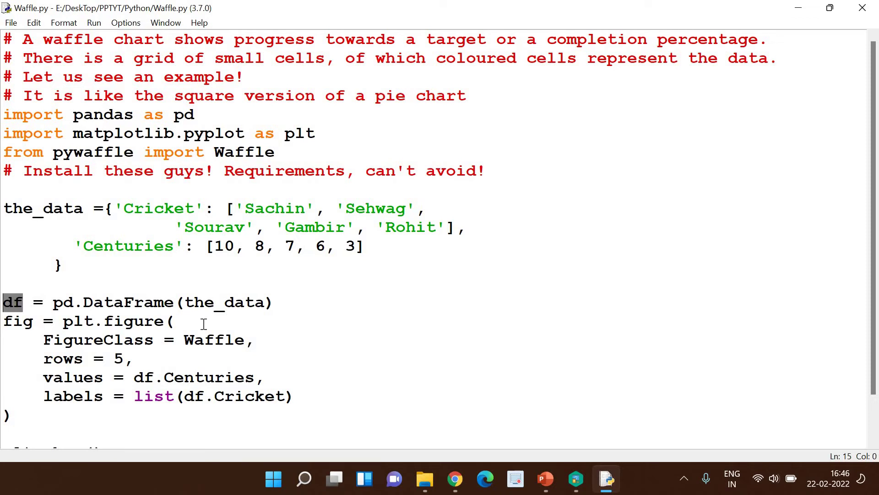
double_click(58, 303)
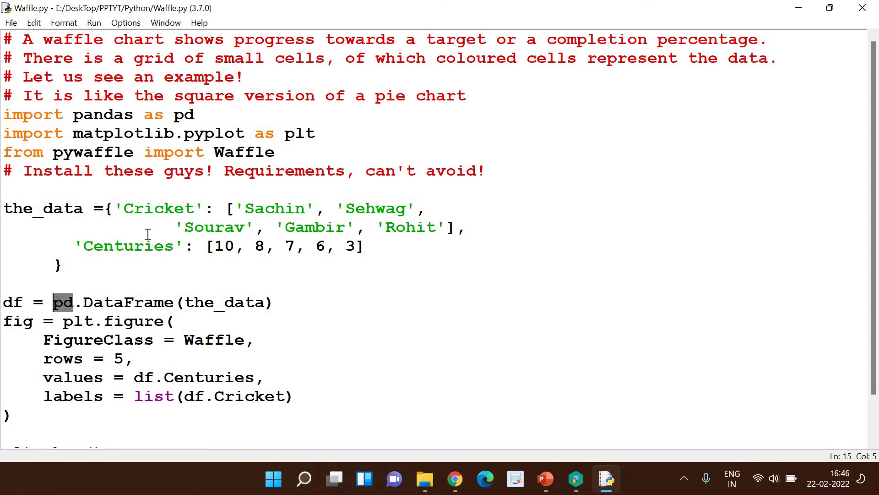
double_click(158, 303)
double_click(43, 208)
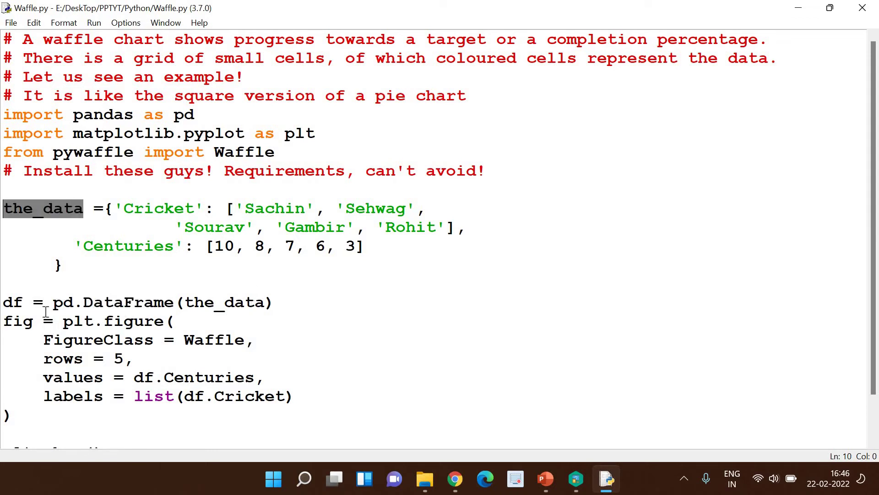
scroll(49, 305, "down", 1)
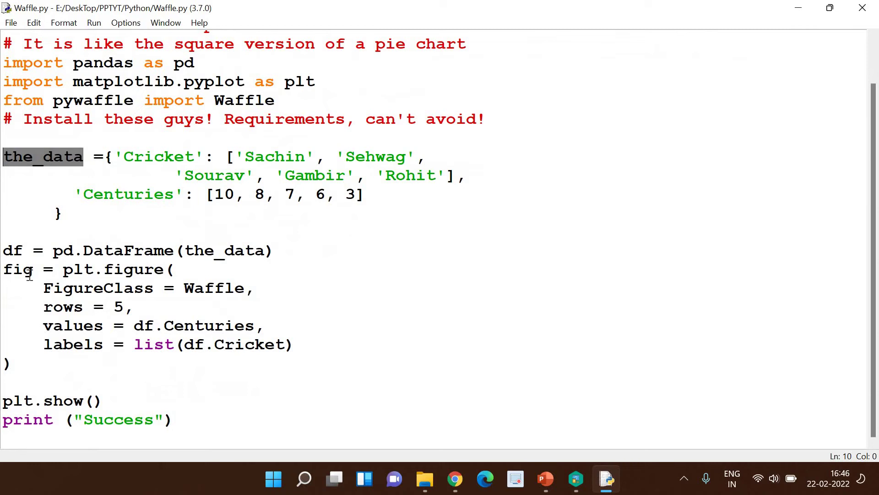
Highlight the fig figure call with FigureClass set to Waffle and values=df.Centuries.
double_click(30, 270)
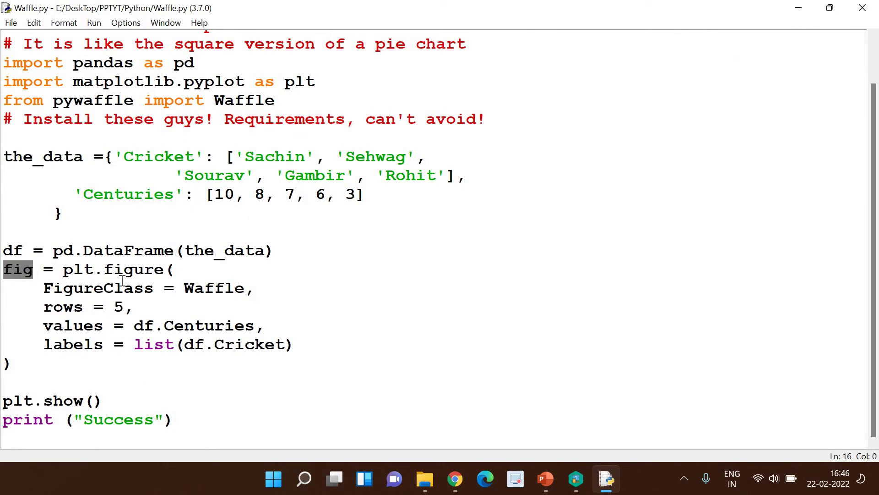
left_click(78, 270)
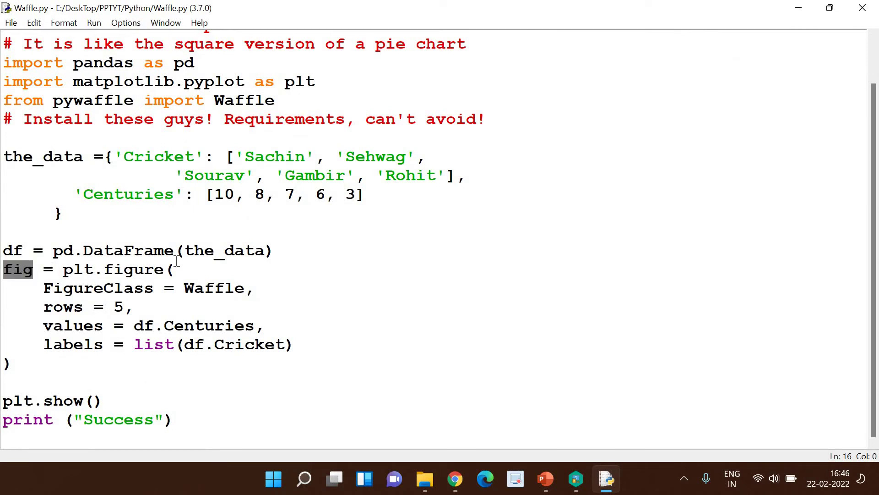
double_click(93, 289)
double_click(213, 285)
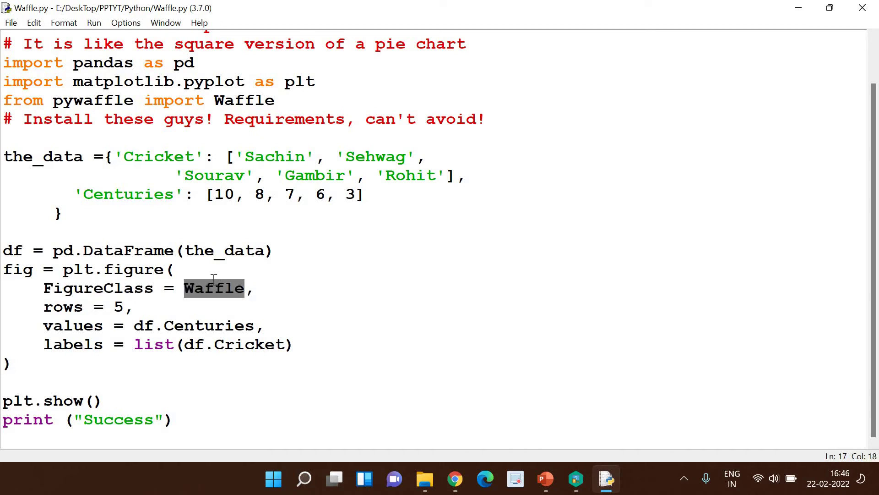
left_click(131, 306)
left_click_drag(135, 327, 245, 335)
left_click(233, 334)
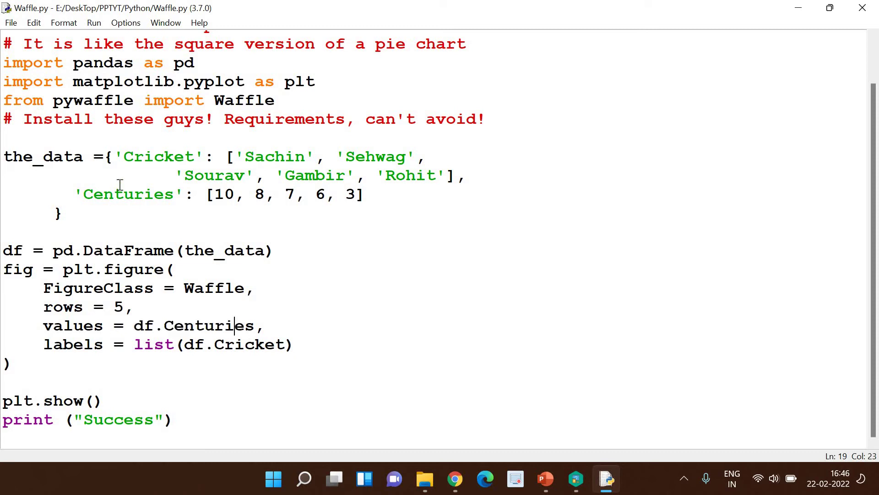
Revisit the Centuries and Cricket keys in the the_data dictionary.
left_click(124, 185)
double_click(116, 188)
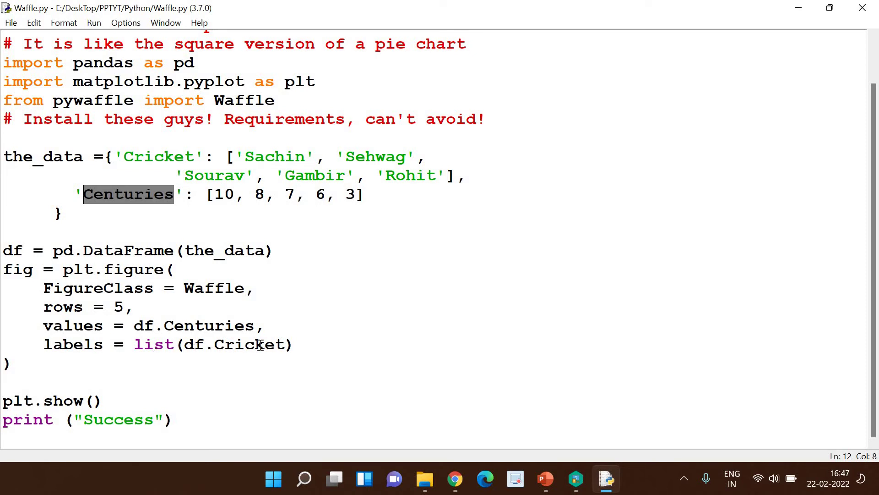
left_click(155, 157)
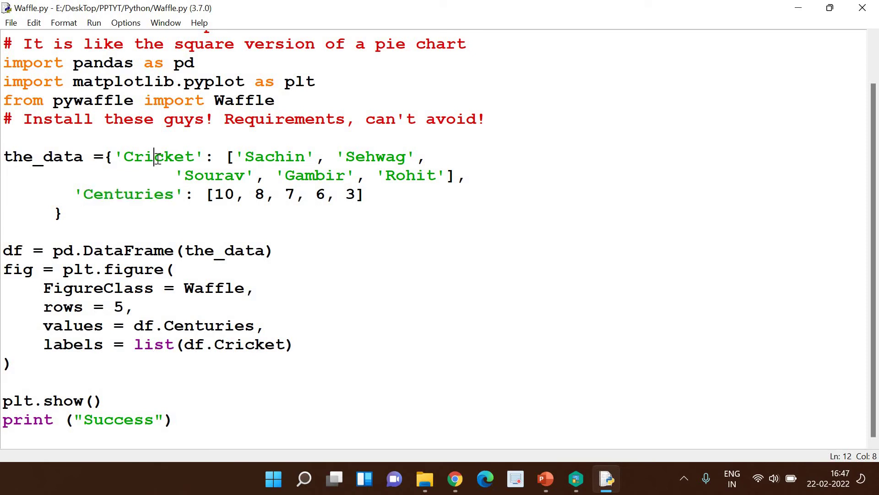
double_click(156, 157)
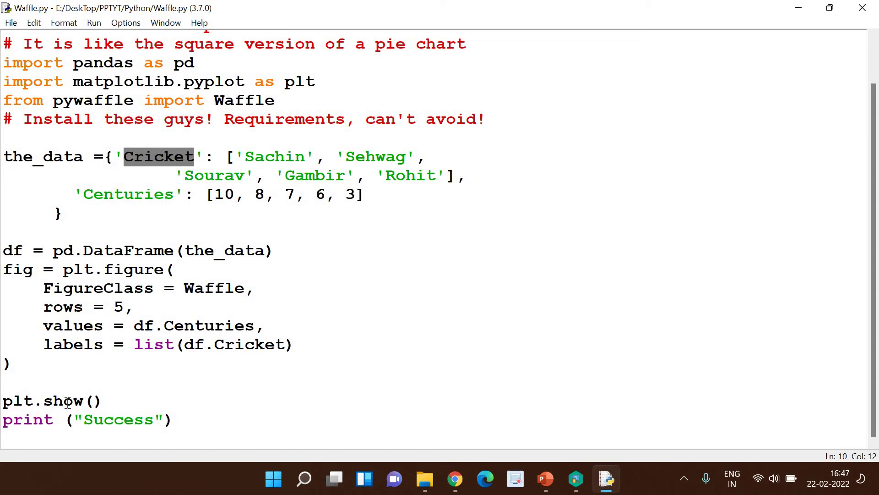
Point out the show call, then run Waffle.py to display the waffle chart.
double_click(67, 402)
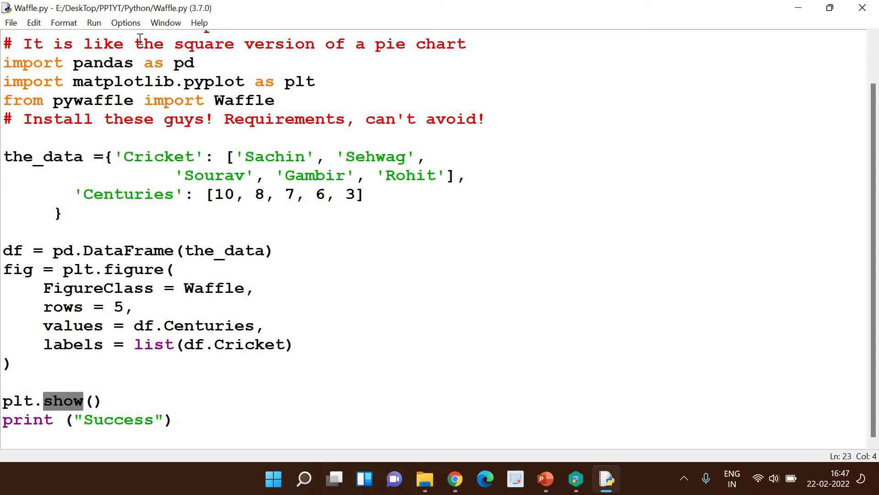
left_click(96, 25)
key("Return")
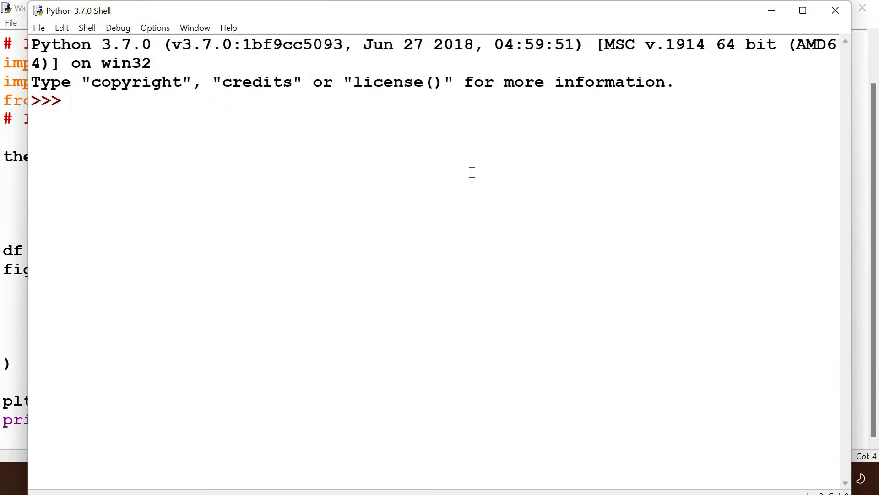